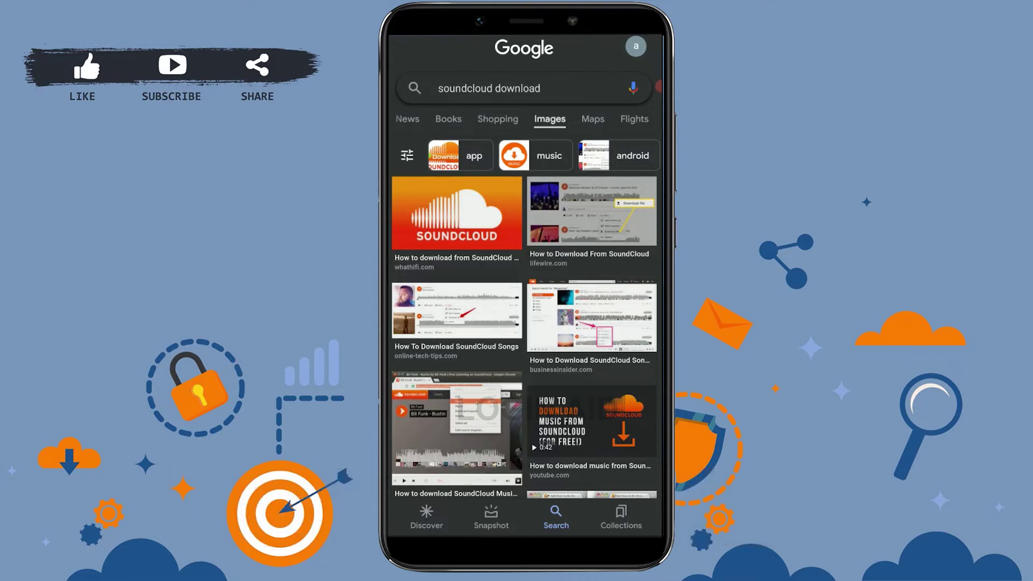
- Leave the Google image results for 'soundcloud download' and return to the home screen
{"action": "left_click_drag", "start_coordinate": [525, 534], "coordinate": [525, 323]}
- Search the Play Store for 'soundcloud' and install SoundCloud: Play Music & Songs
{"action": "left_click_drag", "start_coordinate": [525, 485], "coordinate": [525, 202]}
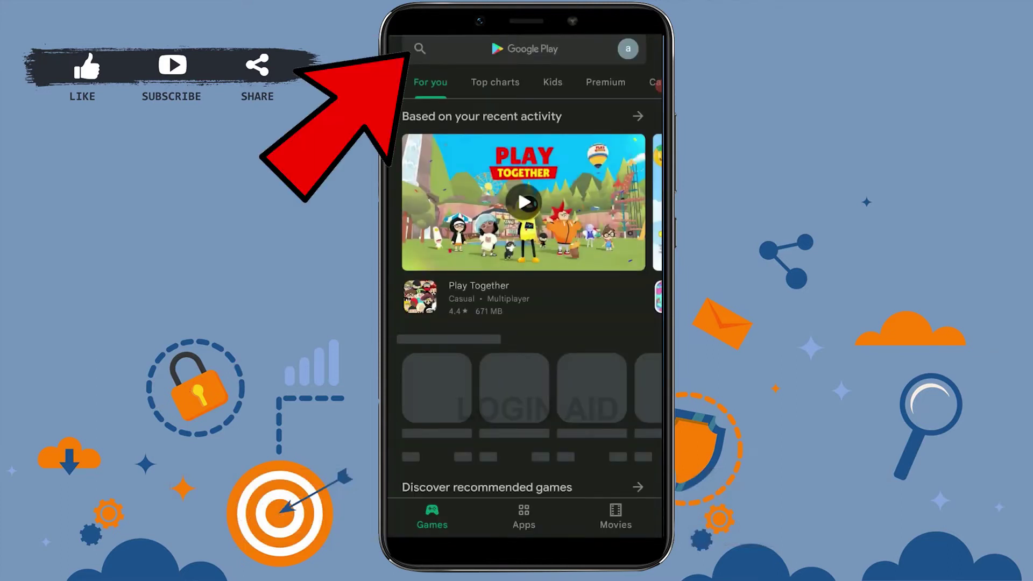
{"action": "left_click", "coordinate": [524, 48]}
{"action": "type", "text": "soundcloud"}
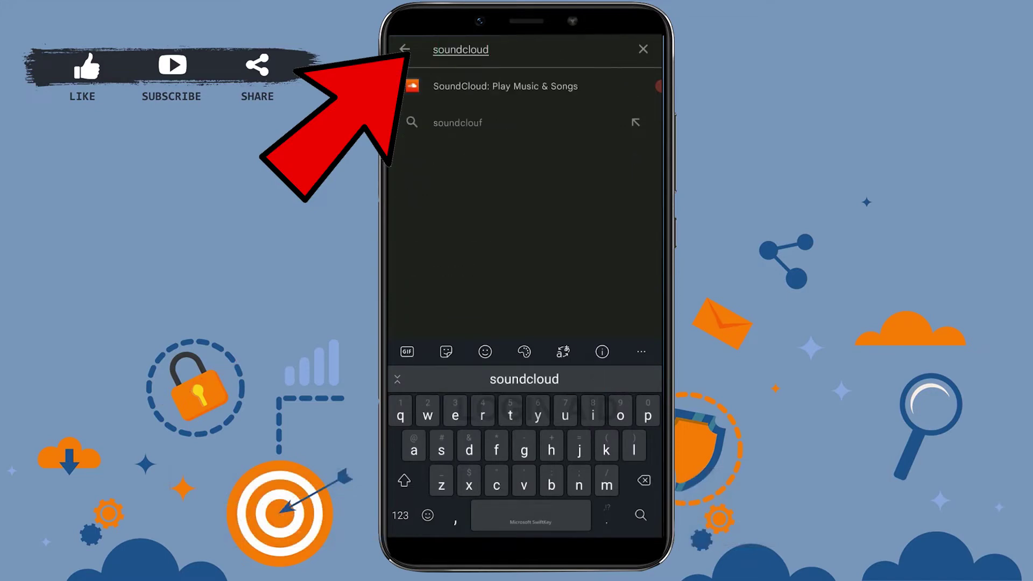
{"action": "key", "text": "Return"}
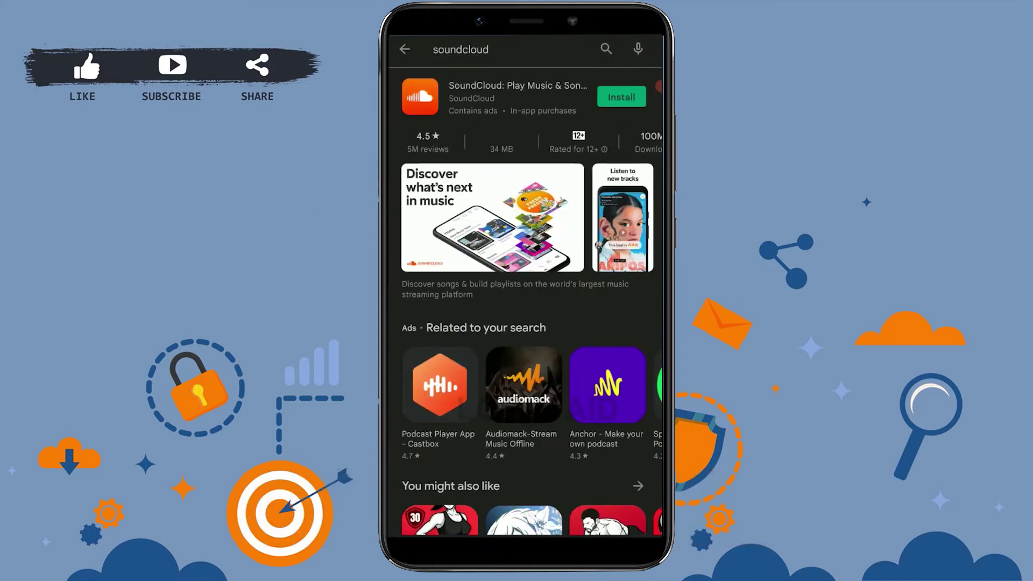
{"action": "left_click", "coordinate": [620, 97]}
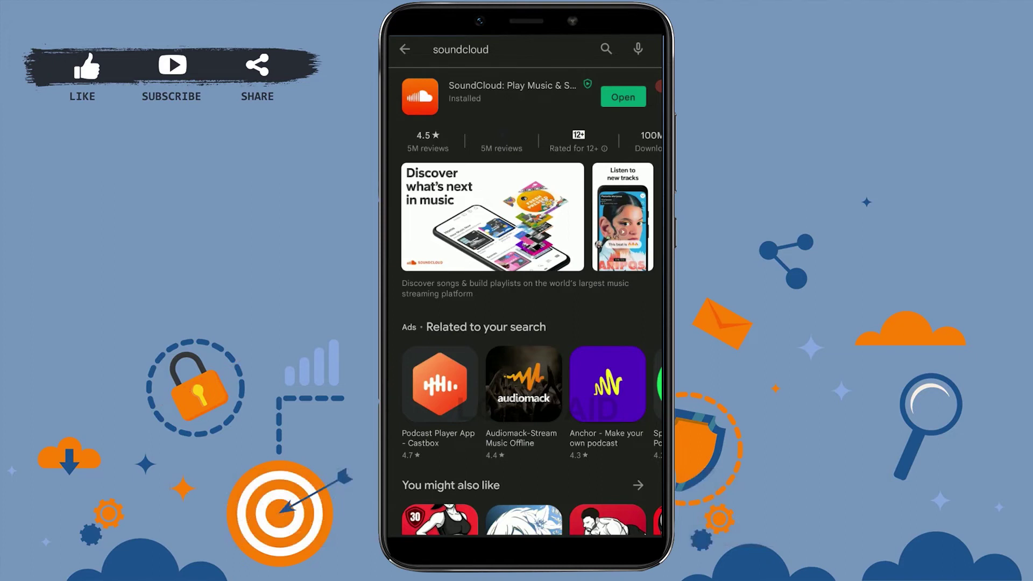
{"action": "scroll", "coordinate": [531, 301], "scroll_direction": "down", "scroll_amount": 1}
{"action": "scroll", "coordinate": [531, 301], "scroll_direction": "up", "scroll_amount": 1}
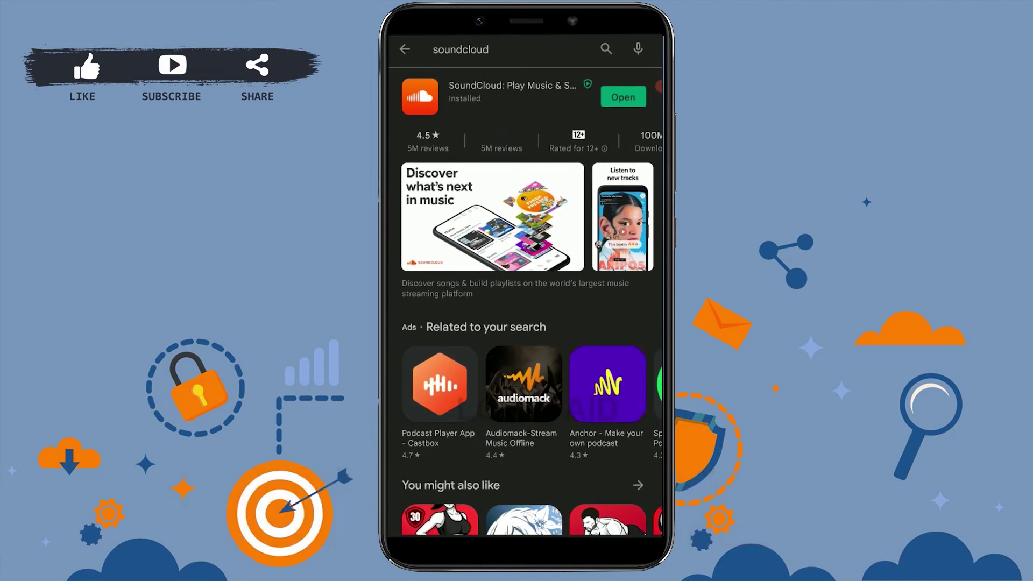